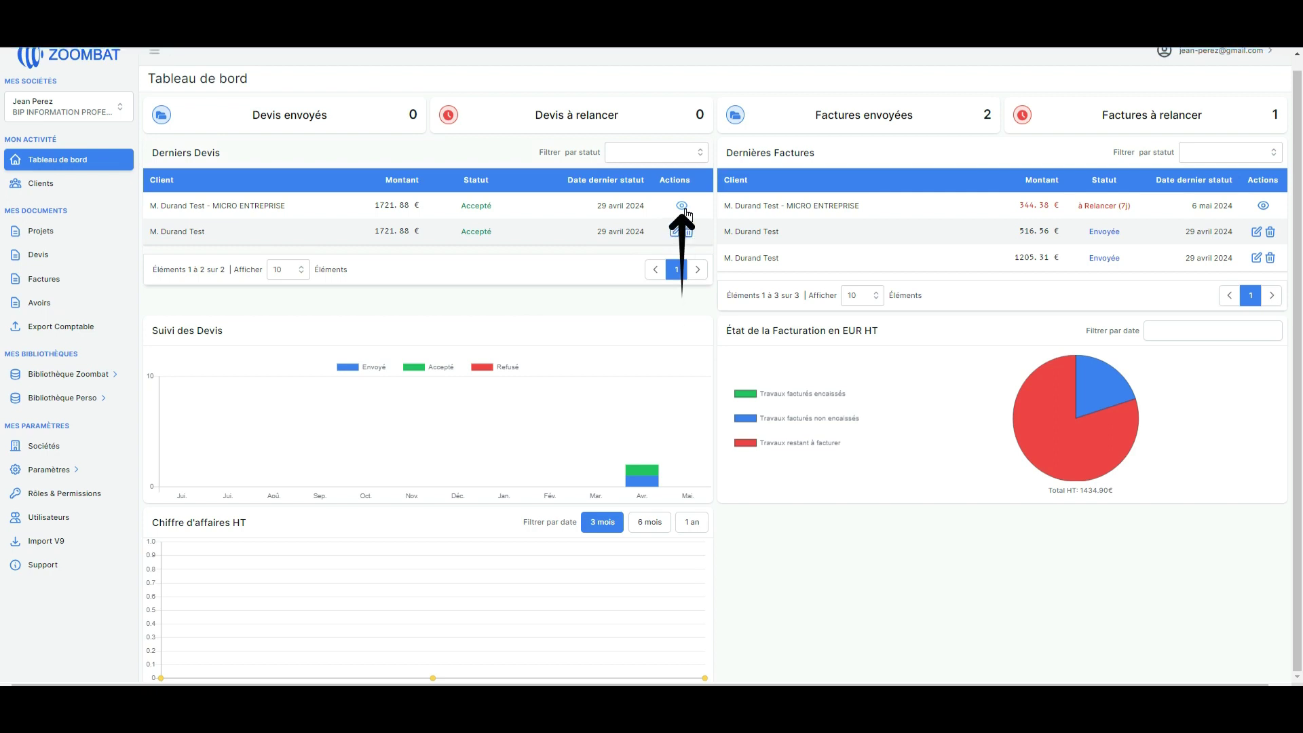
Open the accepted MICRO ENTREPRISE quote dated 29 avril 2024 and start transforming it into an invoice titled "Situation globale mai 2024"
{"action": "left_click", "coordinate": [682, 208]}
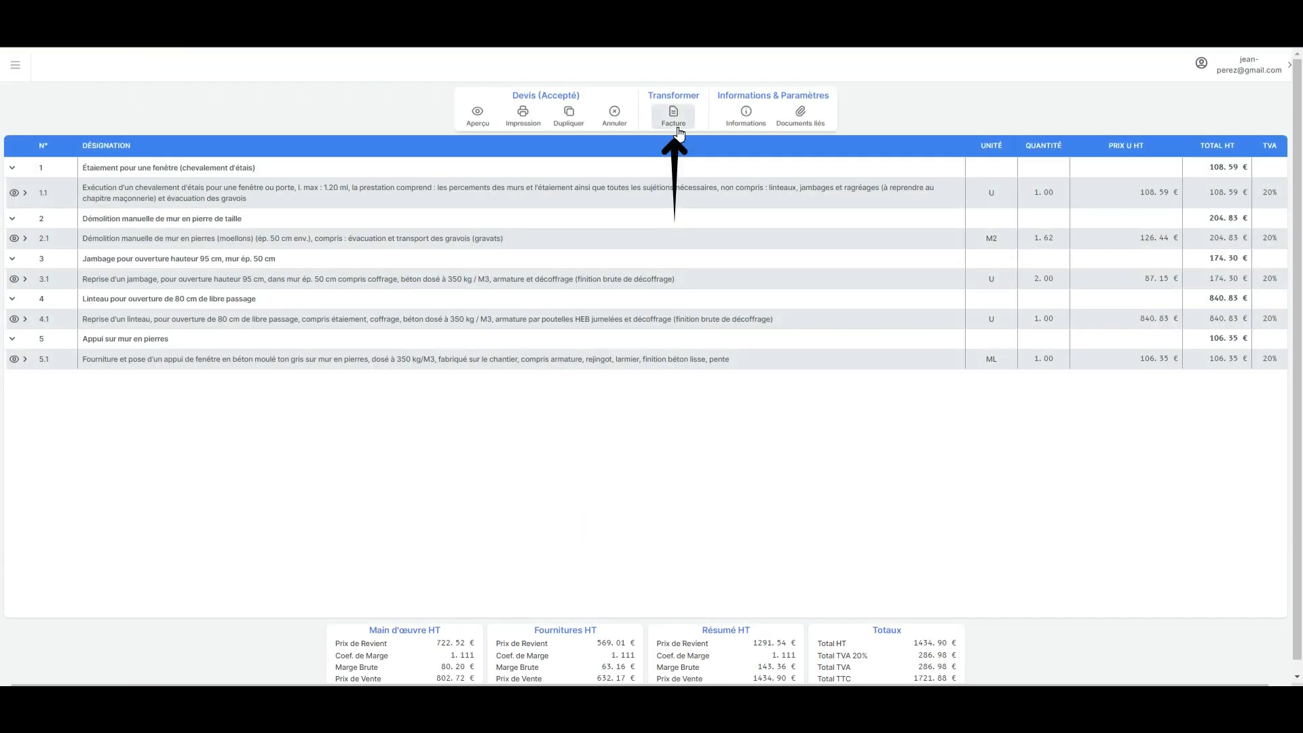
{"action": "left_click", "coordinate": [678, 129]}
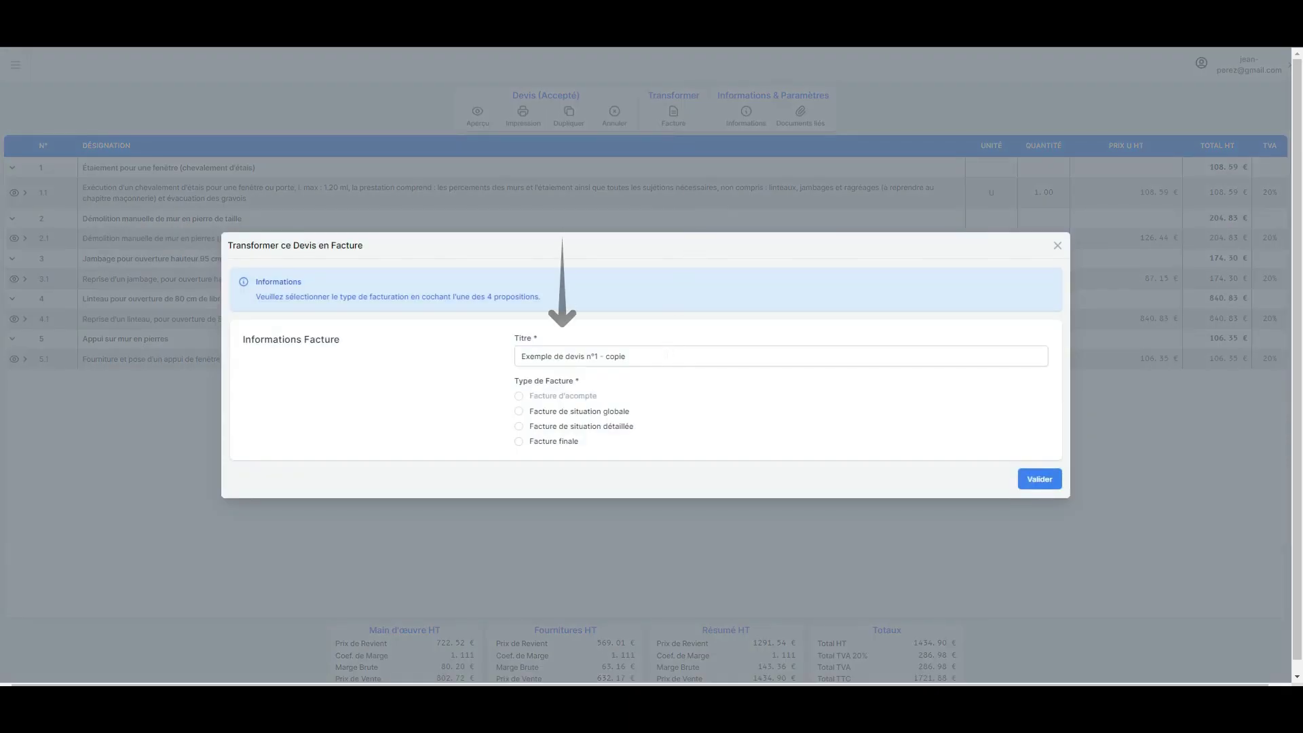
{"action": "left_click_drag", "start_coordinate": [651, 357], "coordinate": [523, 355]}
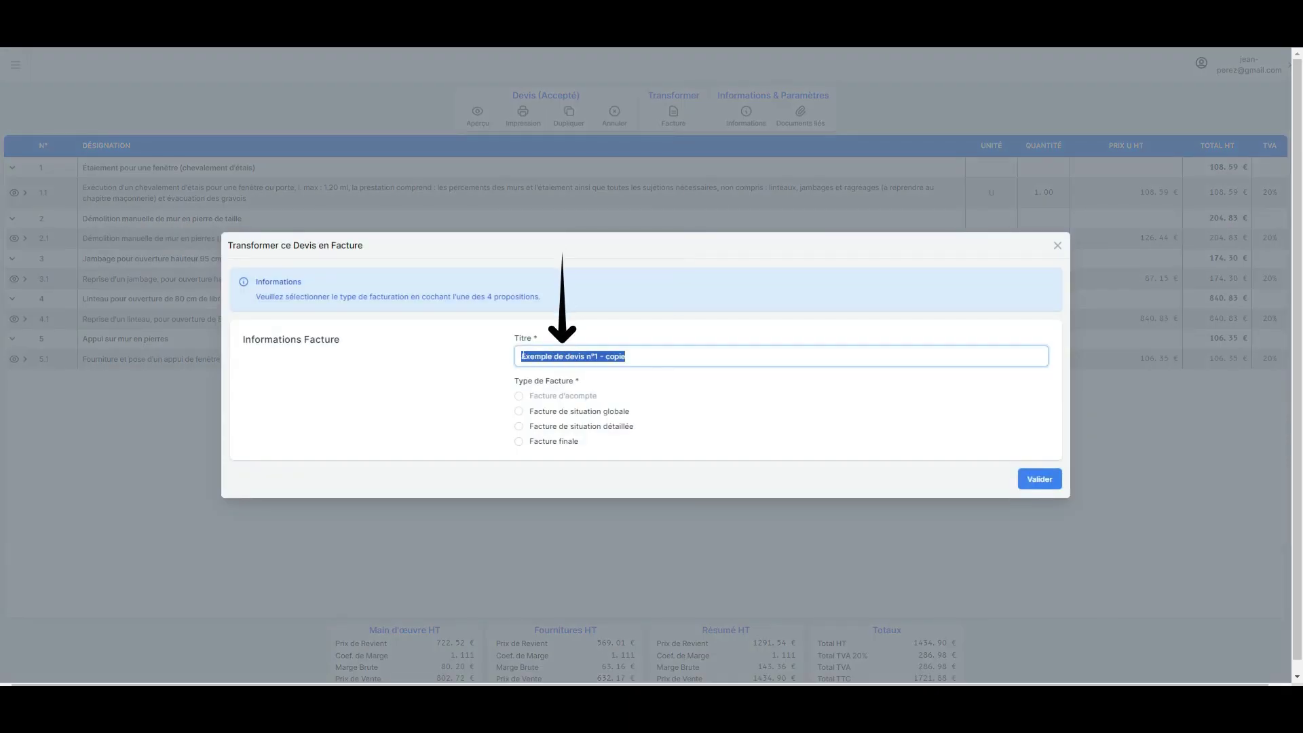
{"action": "type", "text": "S"}
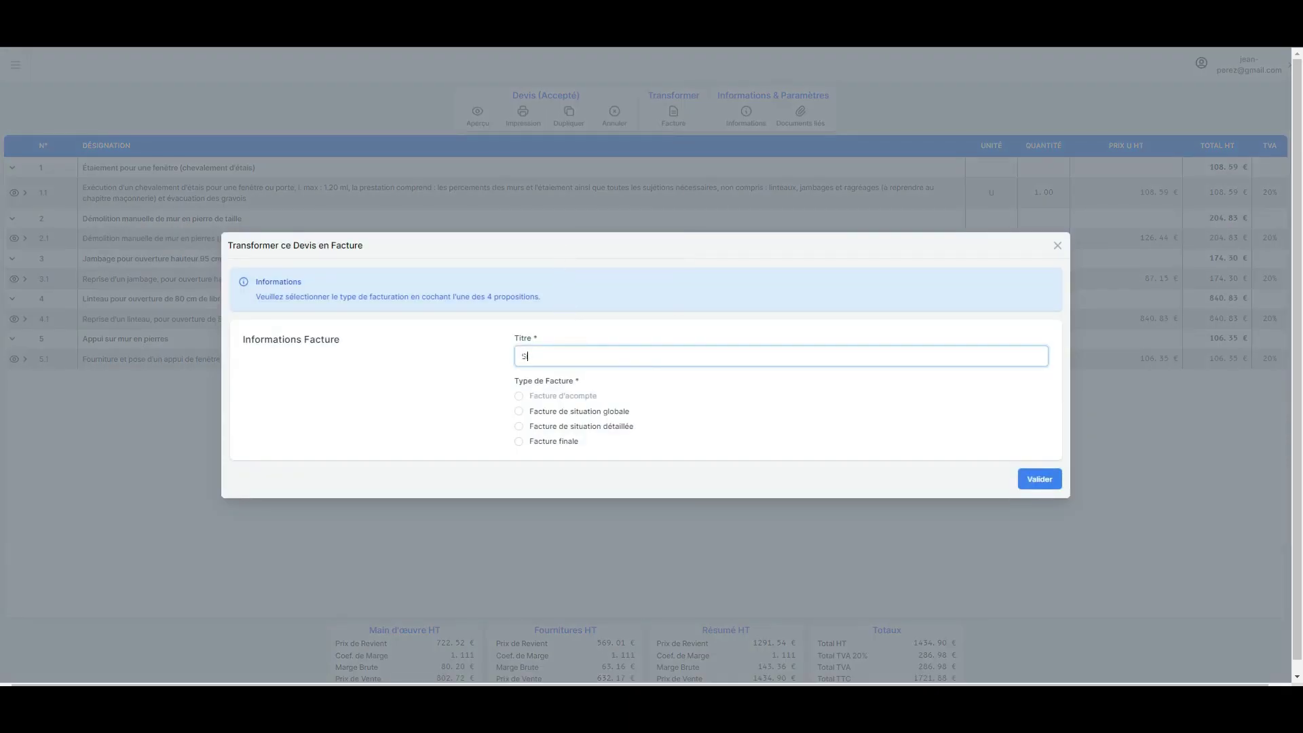
{"action": "type", "text": "ituation globale mai 2024"}
Create it as a "Facture de situation globale" with the deposit applied "Intégralement sur la 1ère facture" and 50% to invoice
{"action": "left_click", "coordinate": [534, 410]}
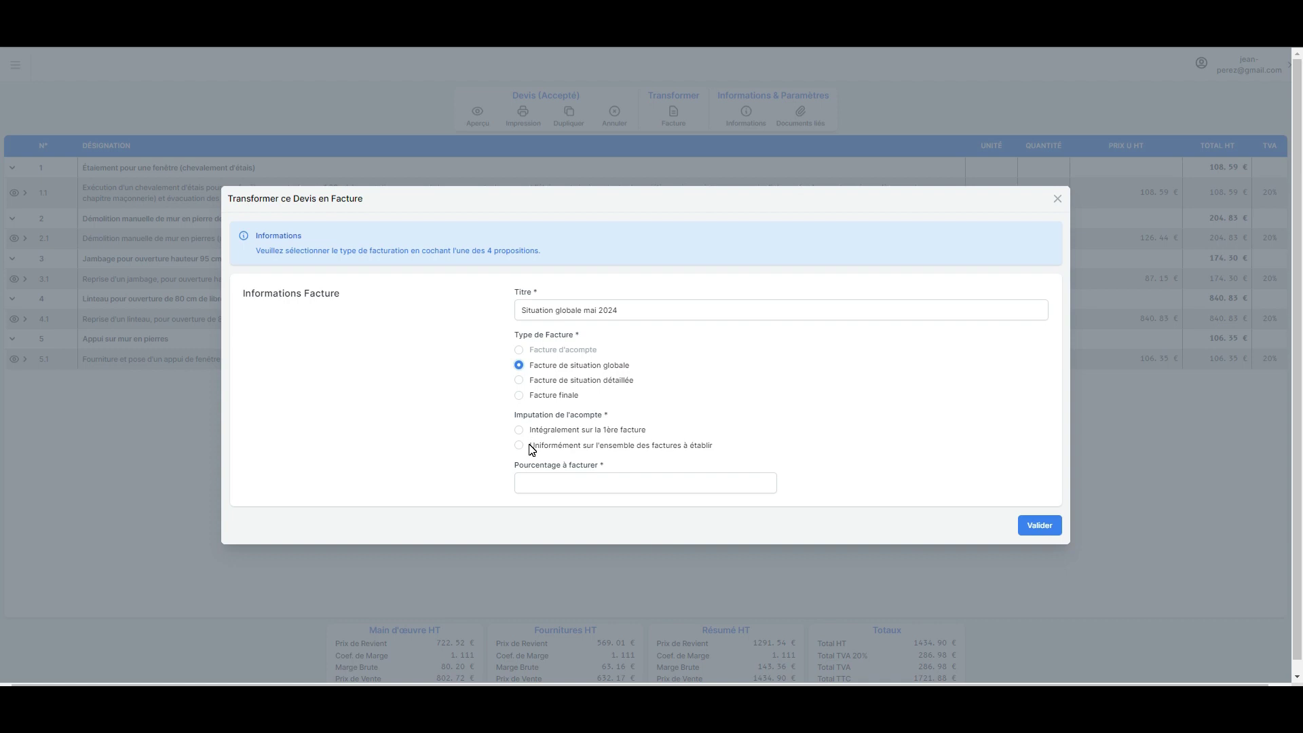
{"action": "left_click", "coordinate": [527, 432]}
{"action": "left_click", "coordinate": [523, 482]}
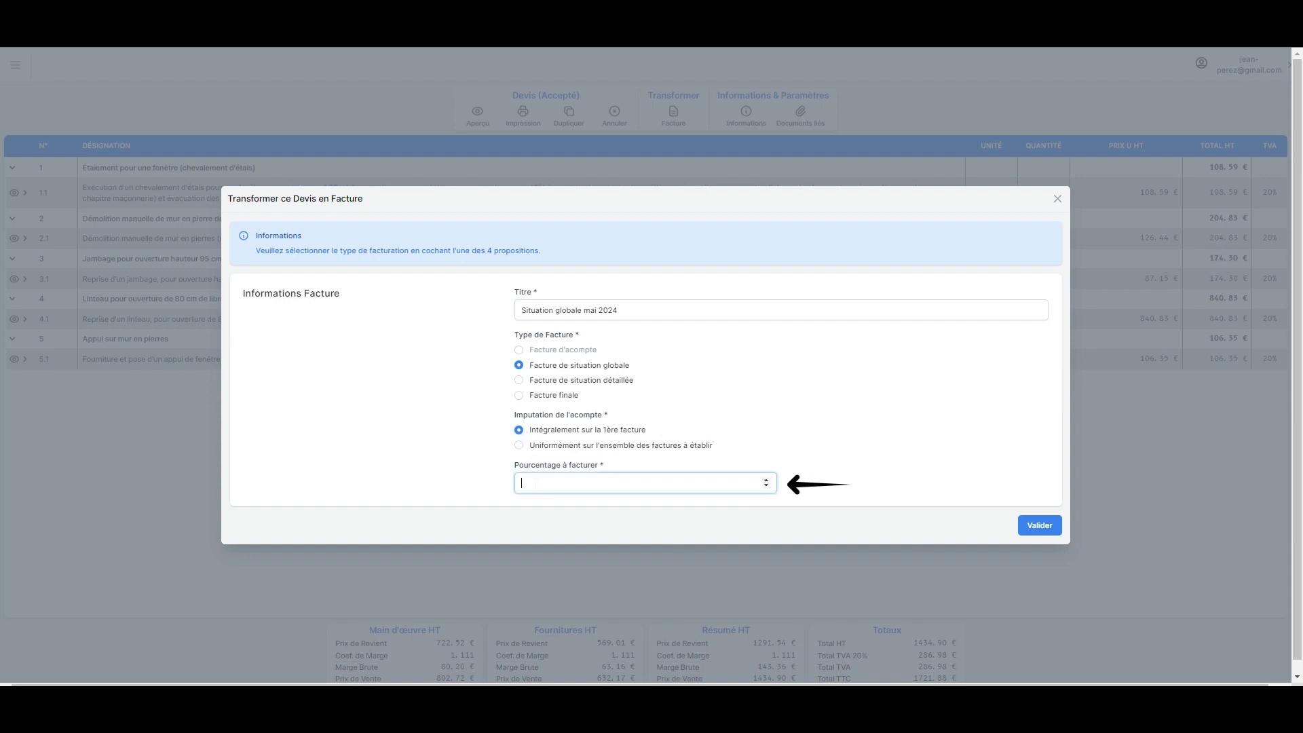
{"action": "type", "text": "30"}
{"action": "left_click", "coordinate": [1025, 529]}
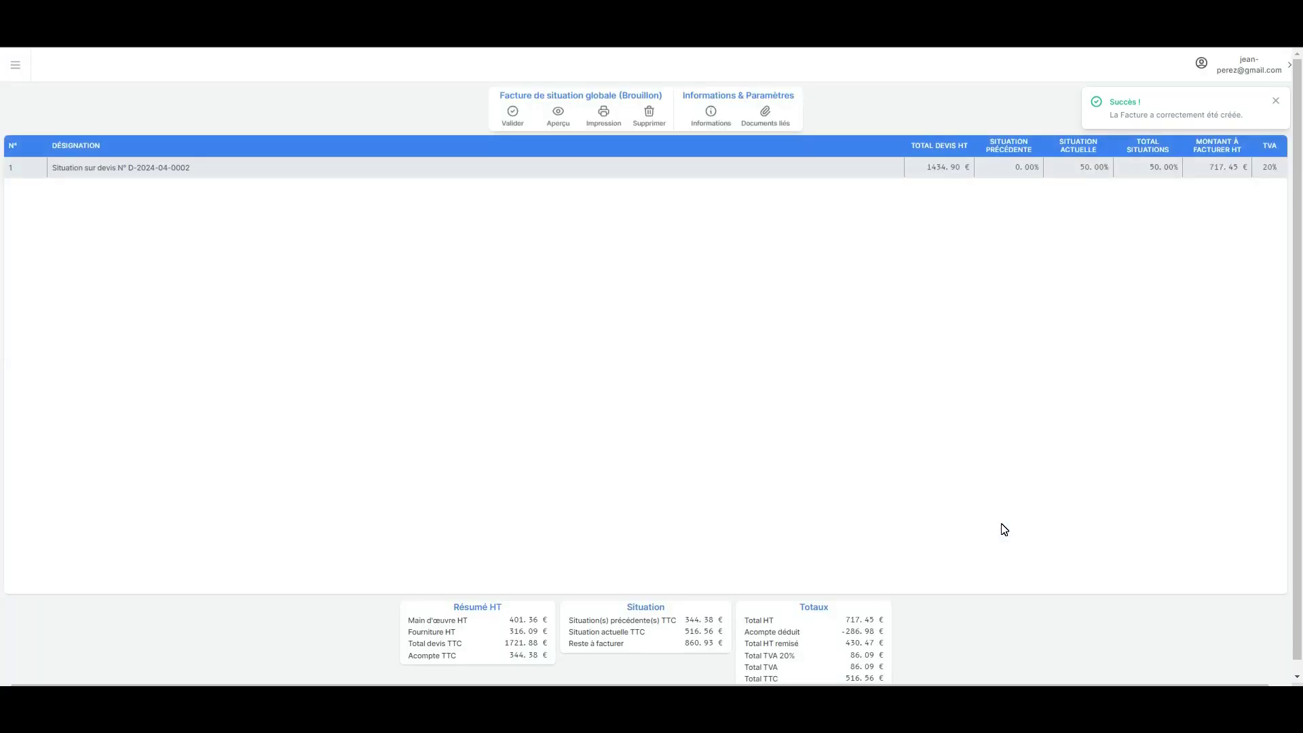
Validate the draft global situation invoice and send it by email using the Facture template
{"action": "left_click", "coordinate": [519, 117]}
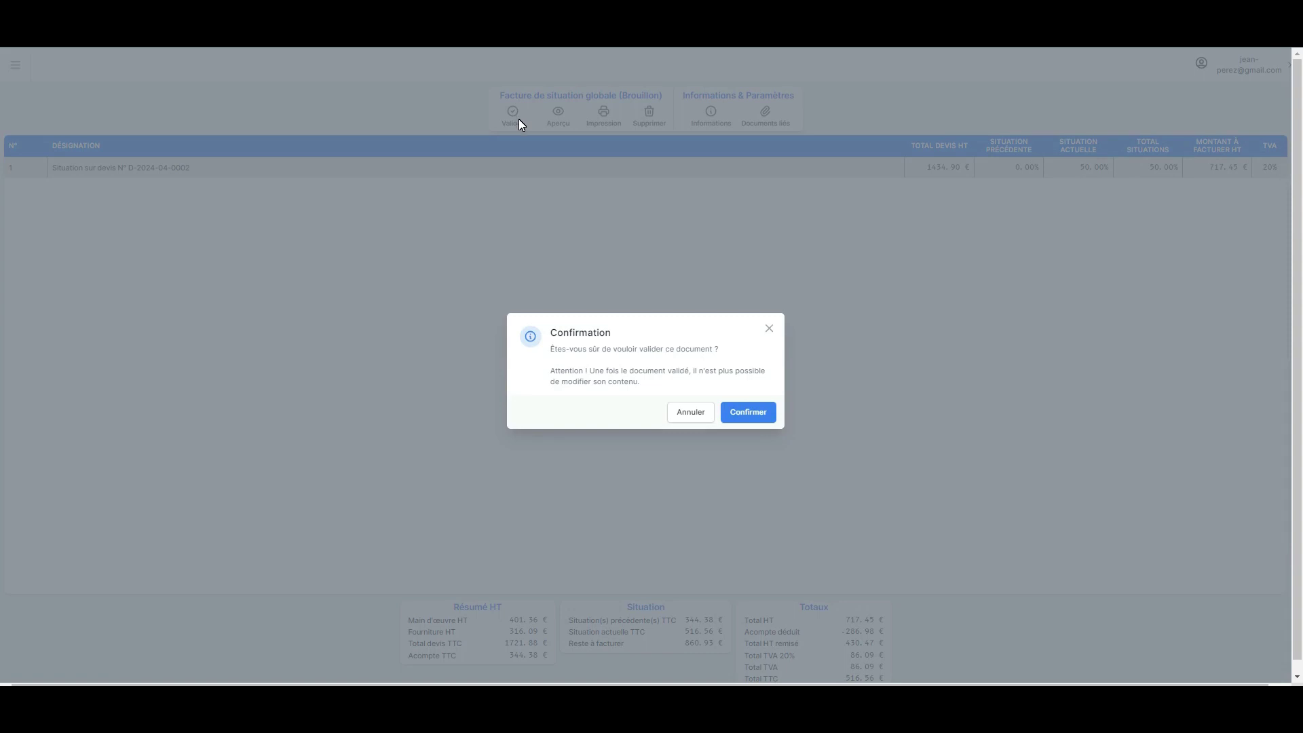
{"action": "left_click", "coordinate": [760, 414]}
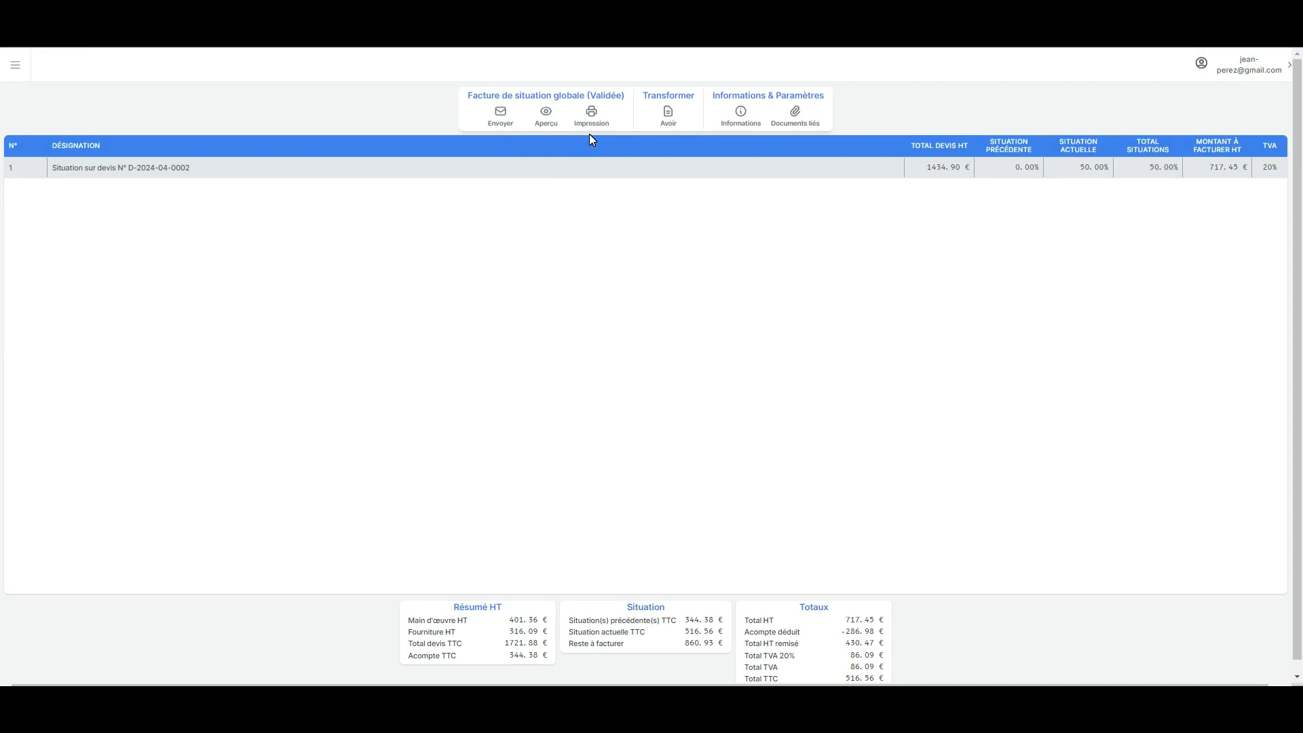
{"action": "left_click", "coordinate": [510, 119]}
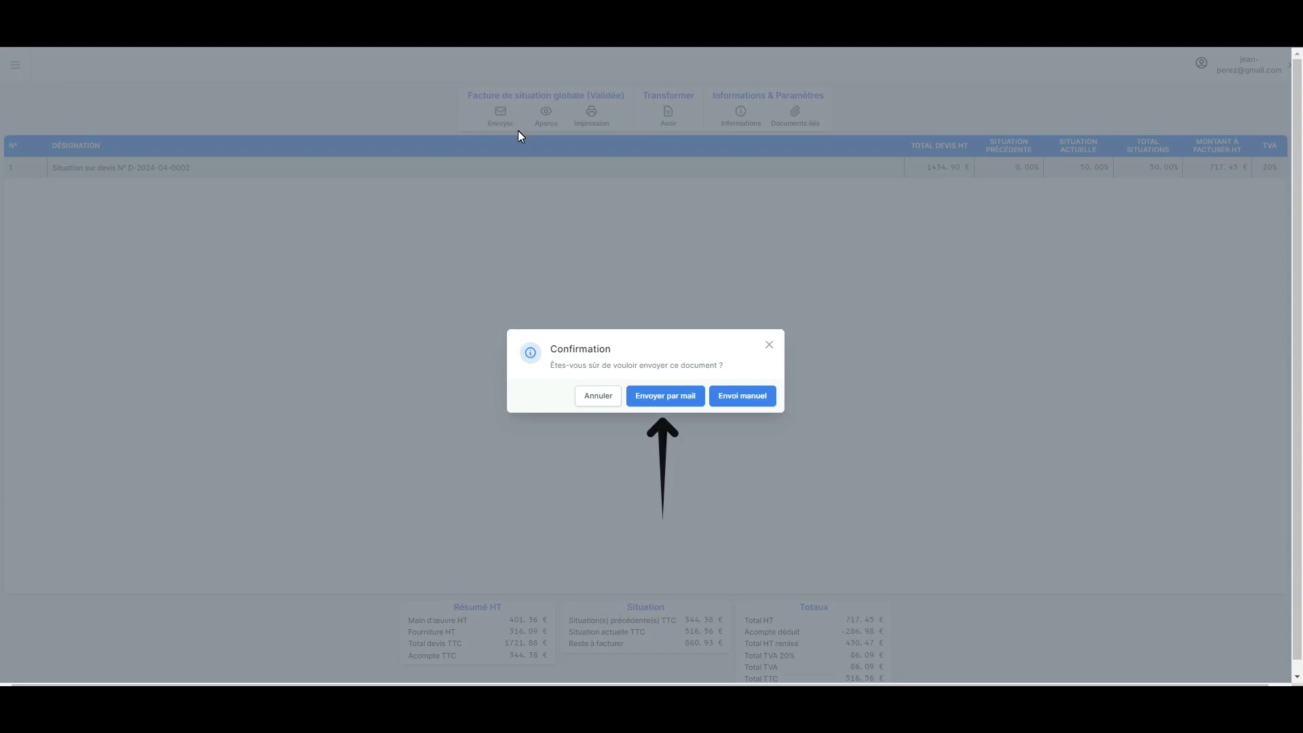
{"action": "left_click", "coordinate": [665, 397]}
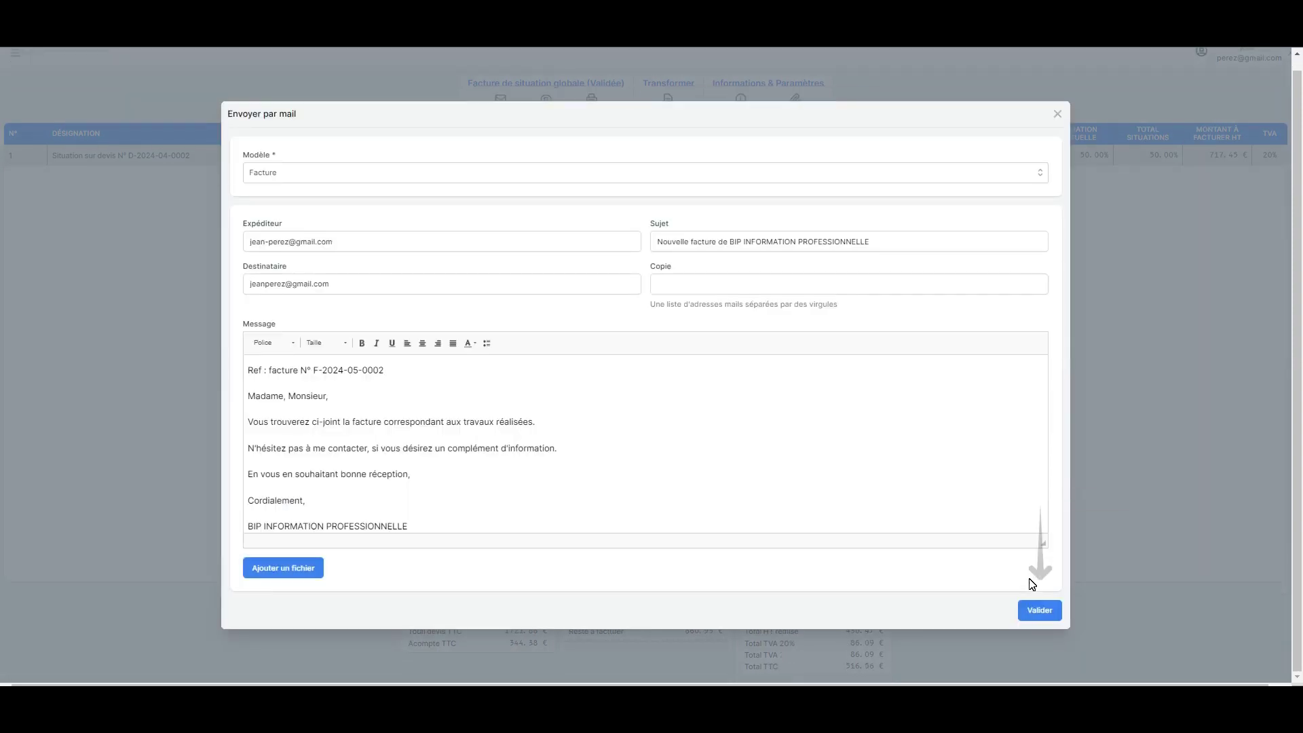
{"action": "left_click", "coordinate": [1047, 618]}
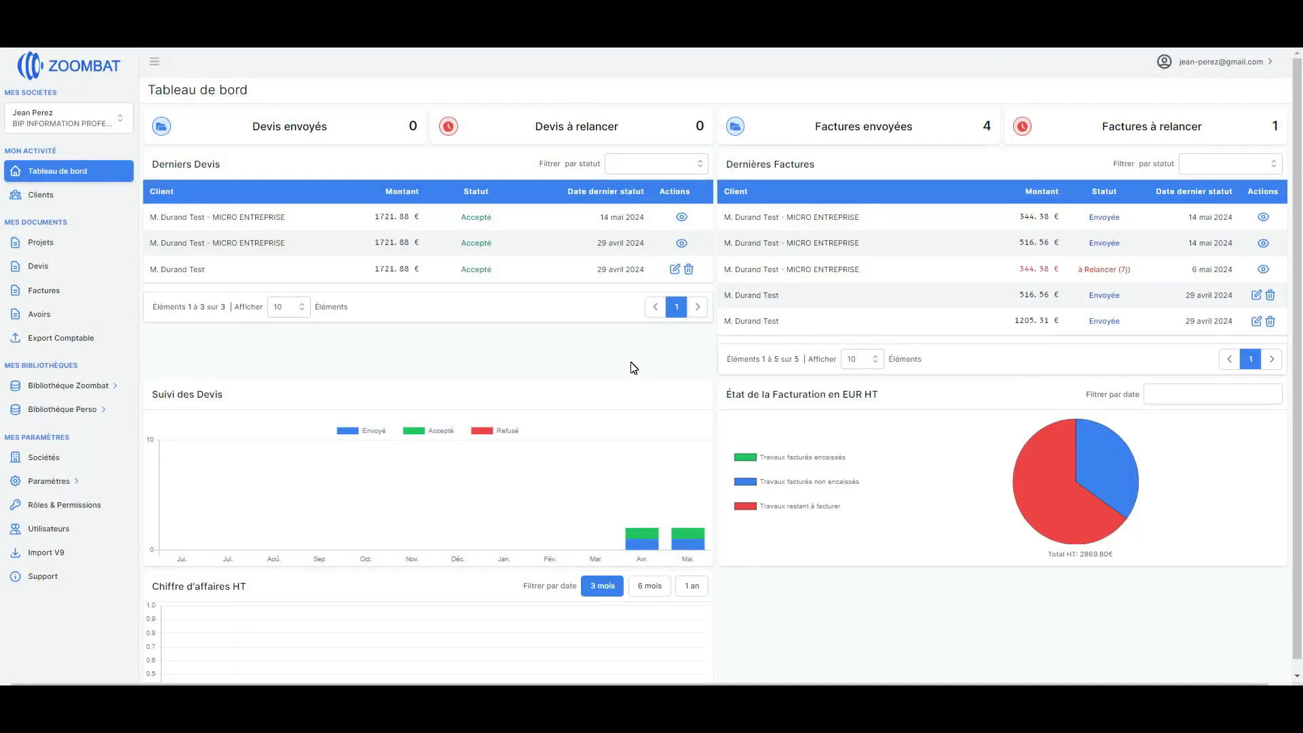
Open the accepted MICRO ENTREPRISE quote dated 14 mai 2024 and start transforming it into an invoice titled "Situation détaillée mai 2024"
{"action": "left_click", "coordinate": [682, 219]}
{"action": "left_click", "coordinate": [683, 135]}
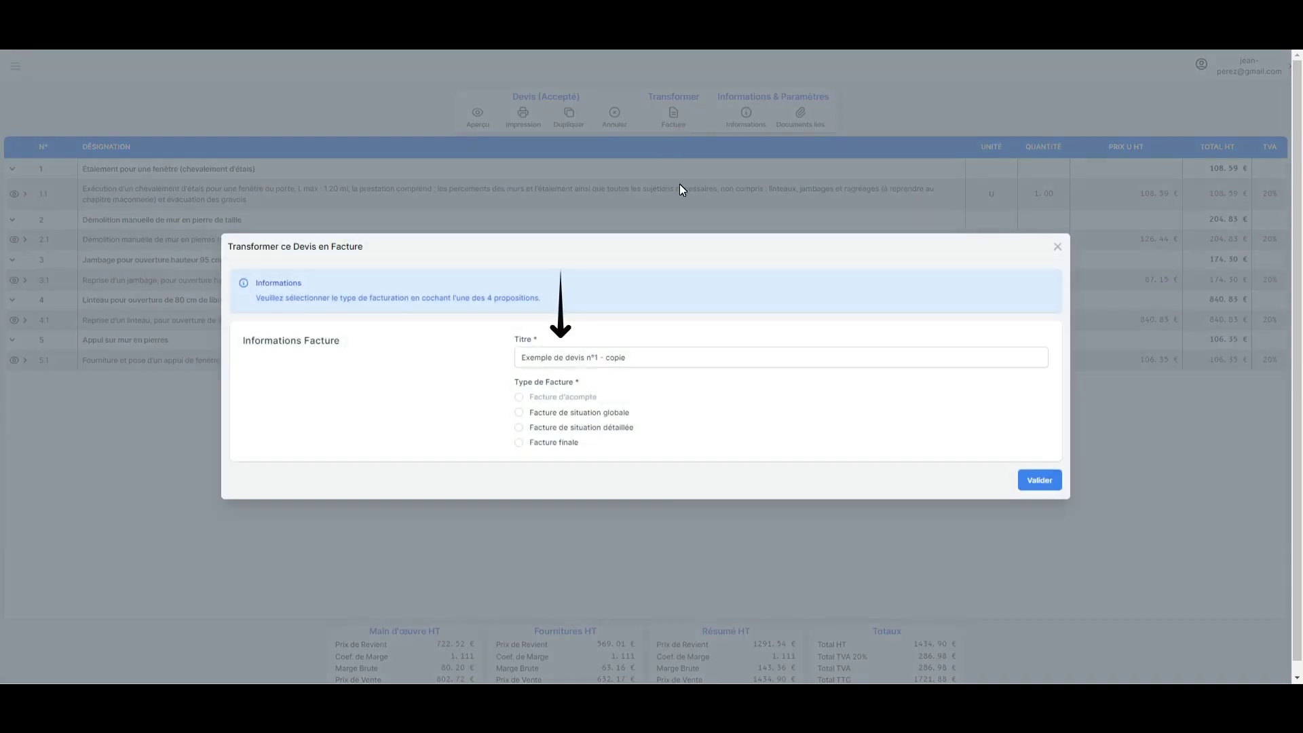
{"action": "triple_click", "coordinate": [598, 356]}
{"action": "key", "text": "BackSpace"}
{"action": "type", "text": "Situation détaillée mai 2024"}
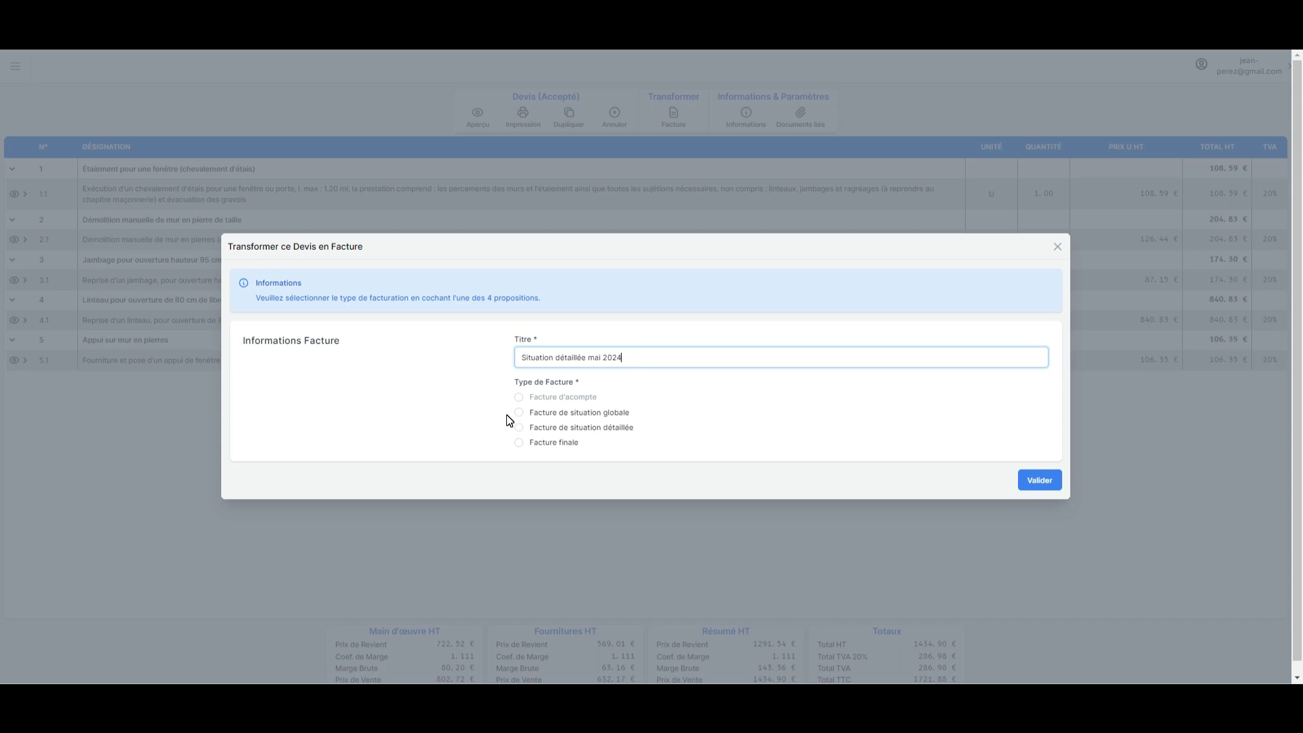
Create it as a "Facture de situation détaillée" with the deposit applied "Intégralement sur la 1ère facture"
{"action": "left_click", "coordinate": [527, 427]}
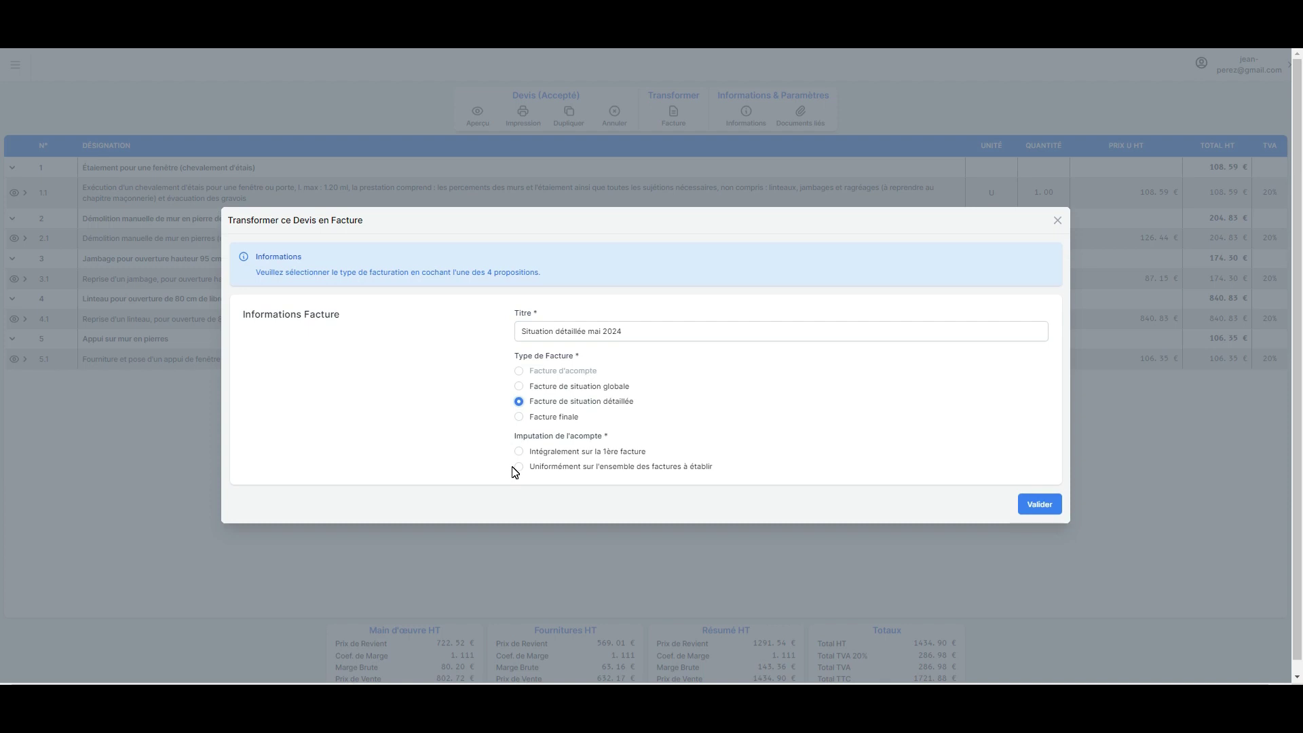
{"action": "left_click", "coordinate": [519, 452]}
{"action": "left_click", "coordinate": [1033, 504]}
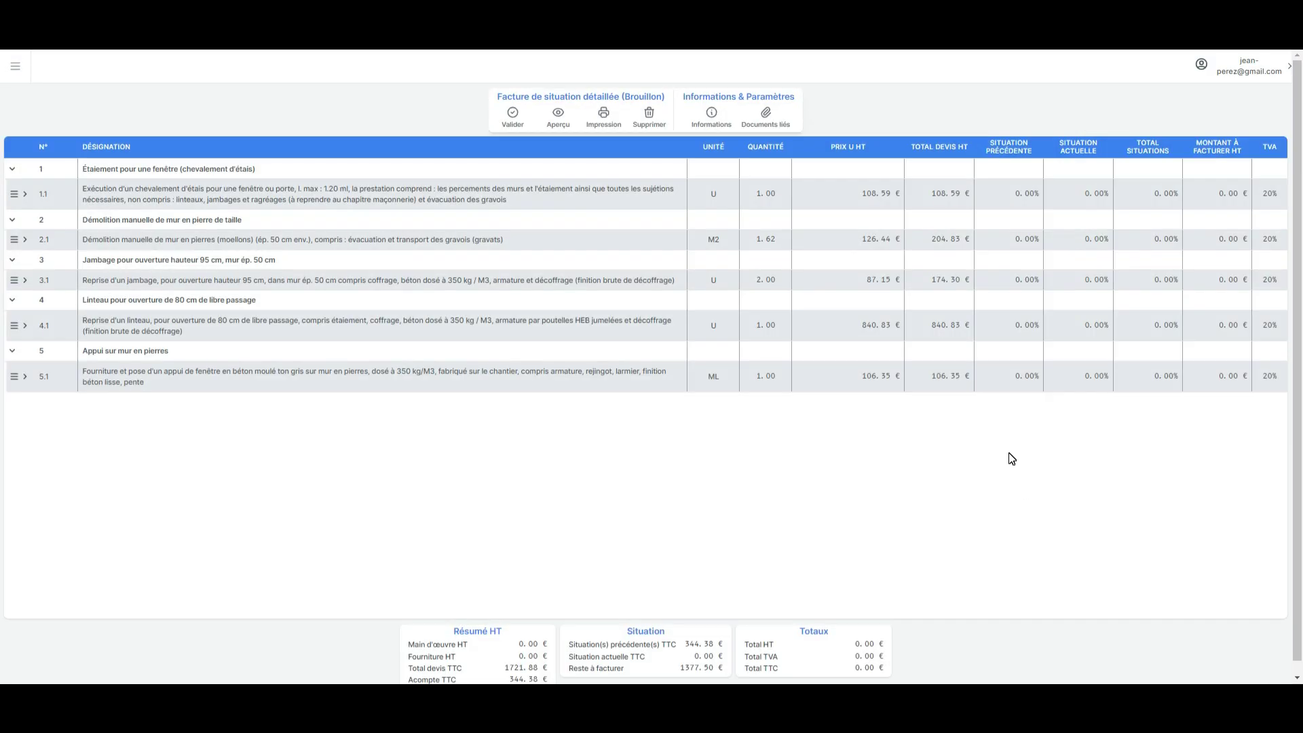
Set the current situation of line 1.1, the window shoring work, to 10%
{"action": "left_click", "coordinate": [1080, 203]}
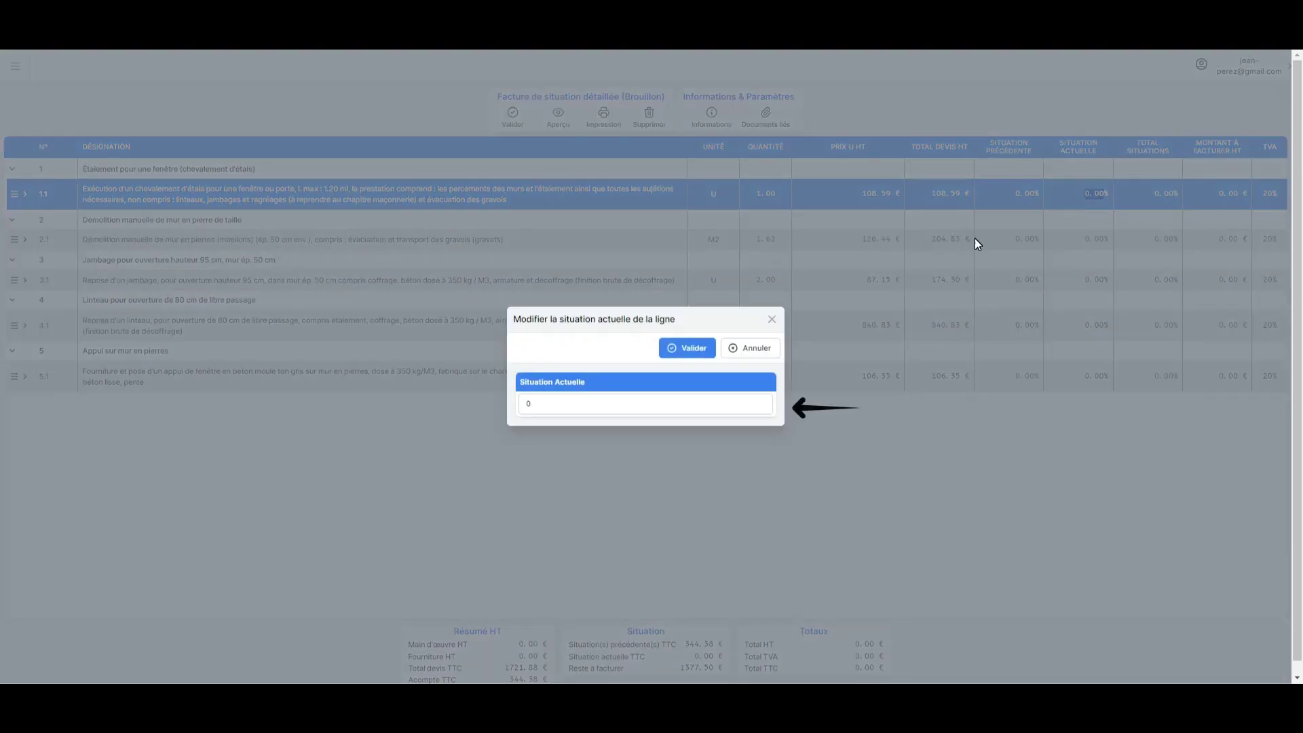
{"action": "left_click", "coordinate": [529, 403]}
{"action": "type", "text": "10"}
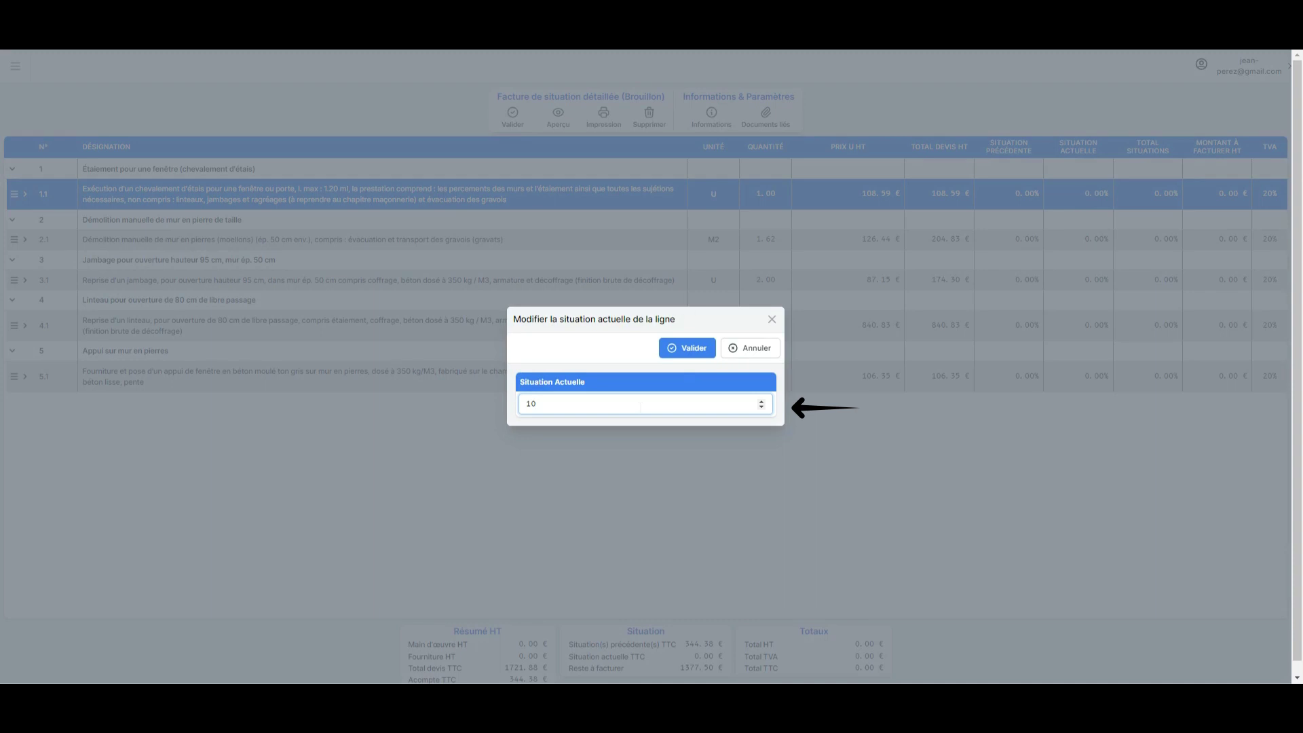
{"action": "left_click", "coordinate": [673, 352]}
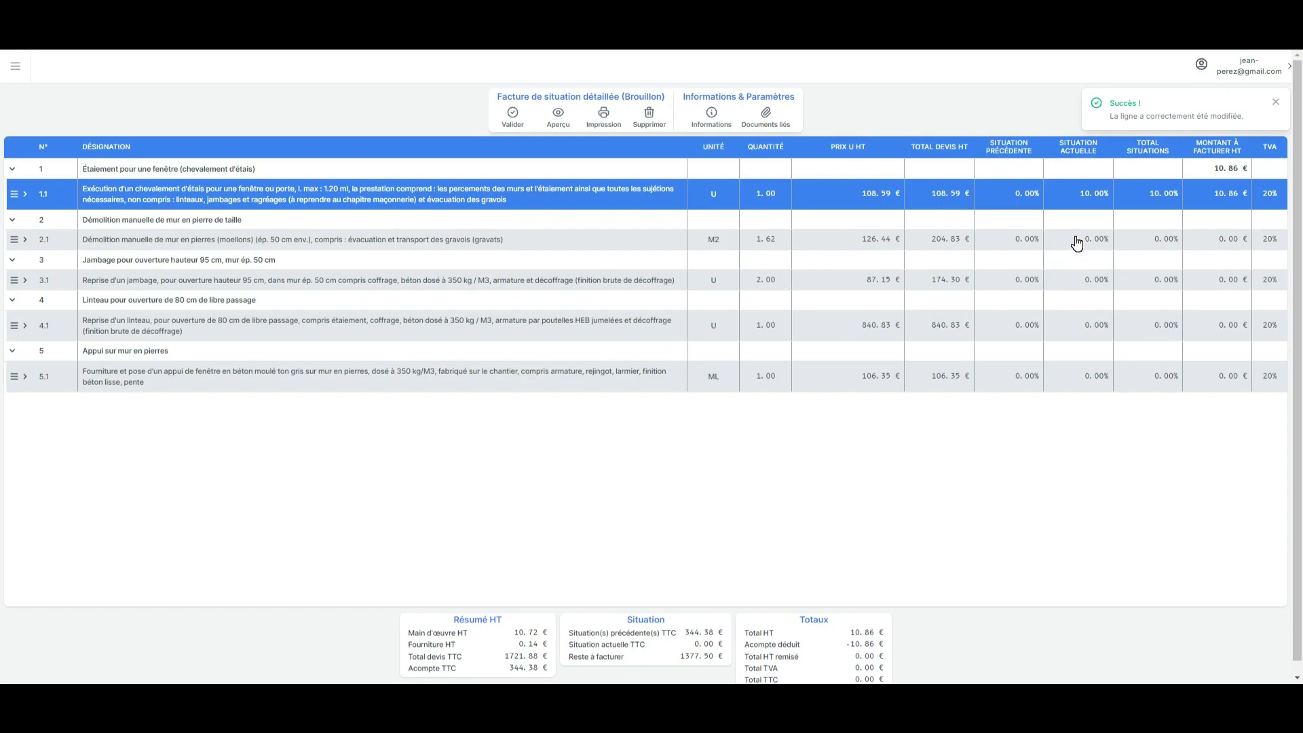
Set the current situation to 30% for demolition line 2.1 and to 40% for jamb line 3.1
{"action": "left_click", "coordinate": [1076, 243]}
{"action": "type", "text": "30"}
{"action": "left_click", "coordinate": [679, 348]}
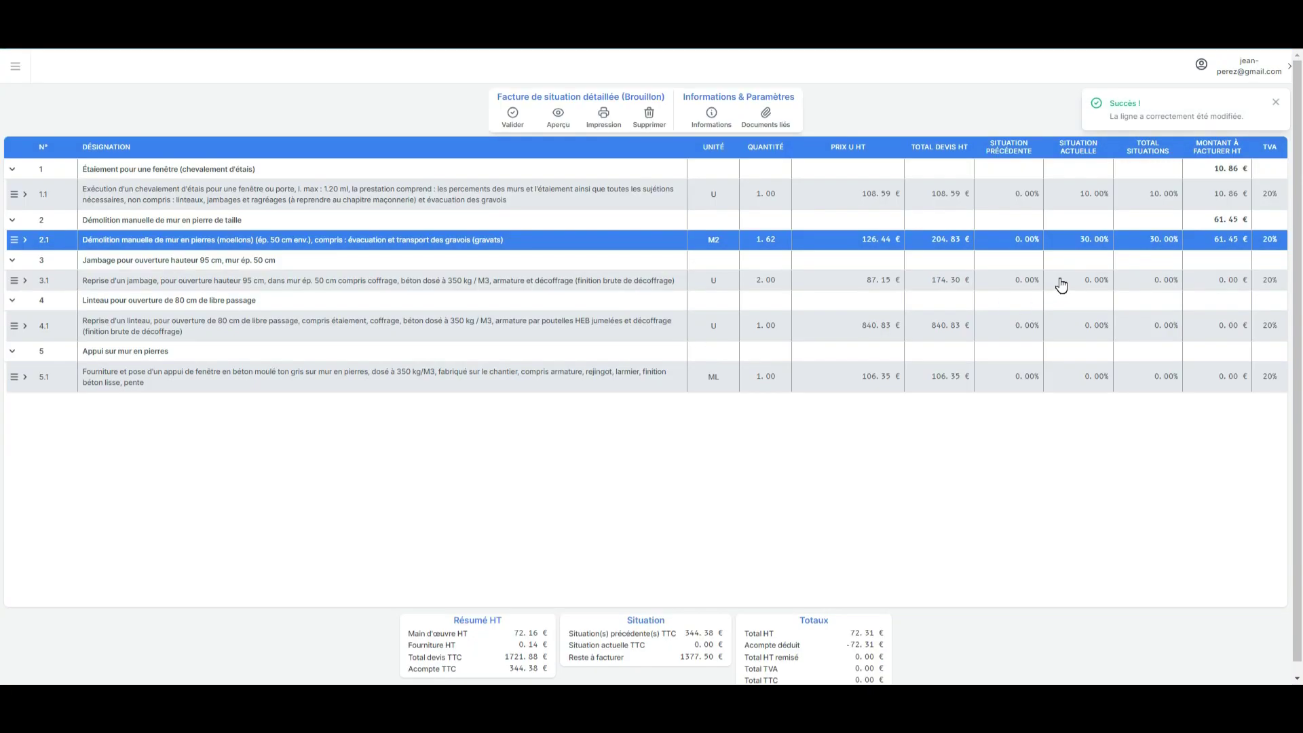
{"action": "left_click", "coordinate": [1062, 280]}
{"action": "type", "text": "40"}
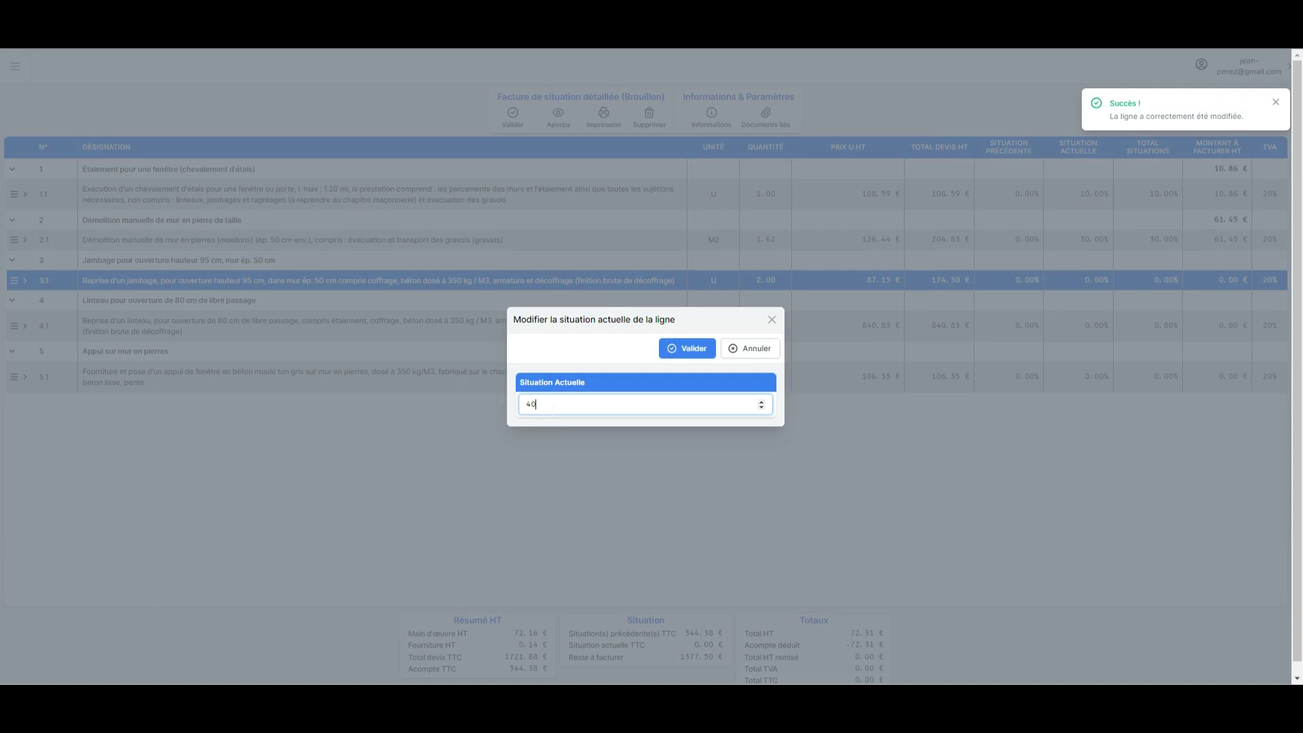
{"action": "left_click", "coordinate": [687, 347]}
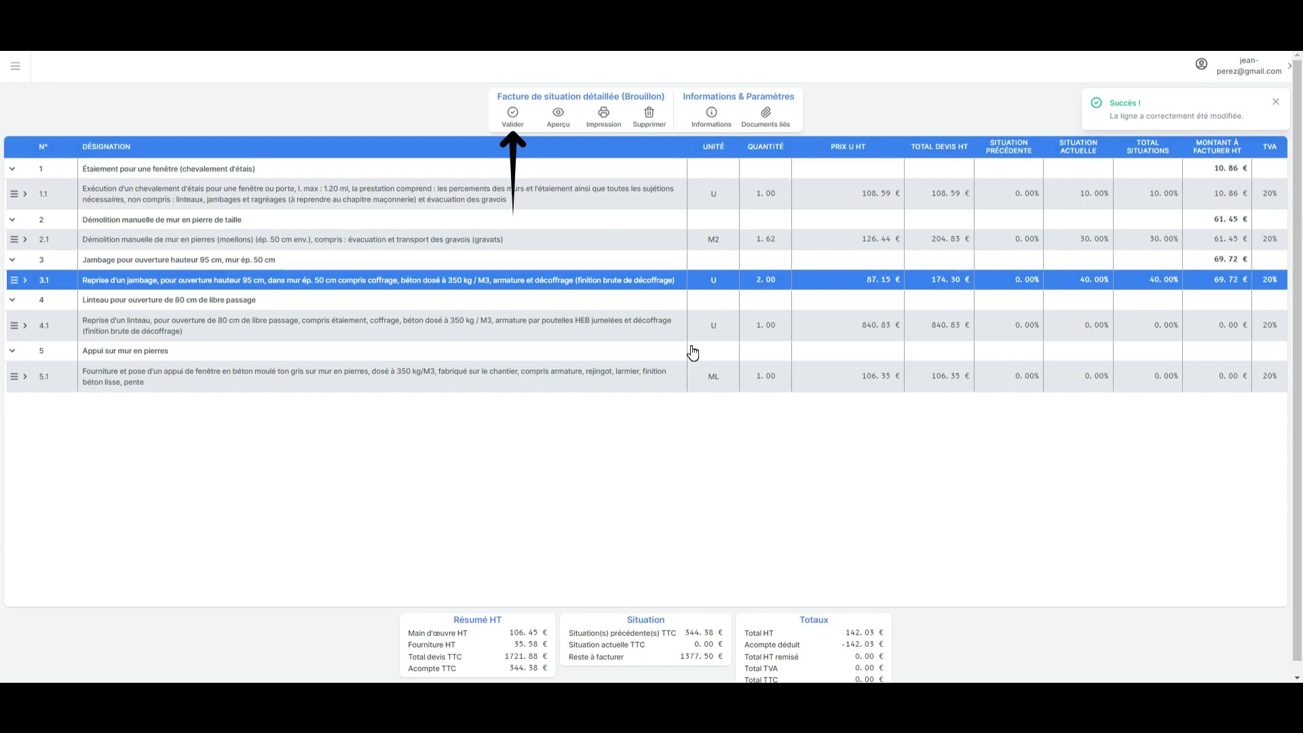
Validate the draft detailed situation invoice and send it by email using the Facture template
{"action": "left_click", "coordinate": [528, 130]}
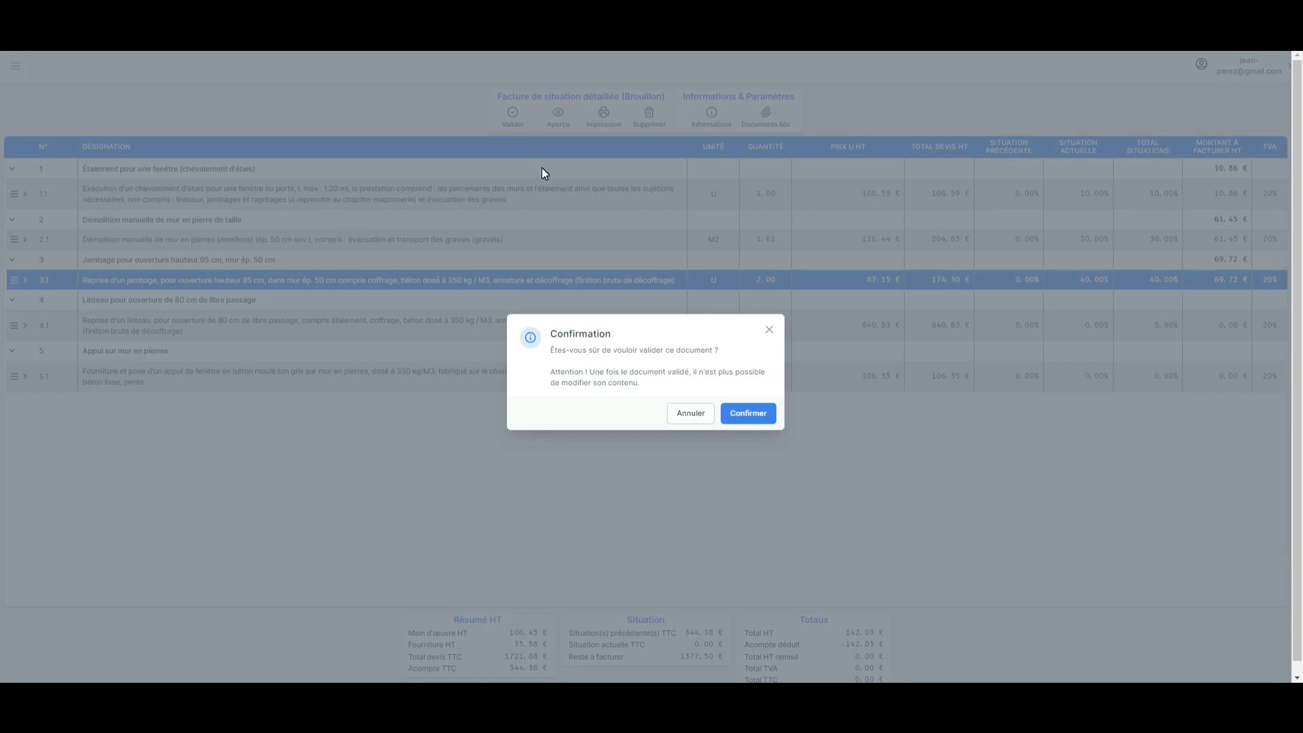
{"action": "left_click", "coordinate": [735, 415]}
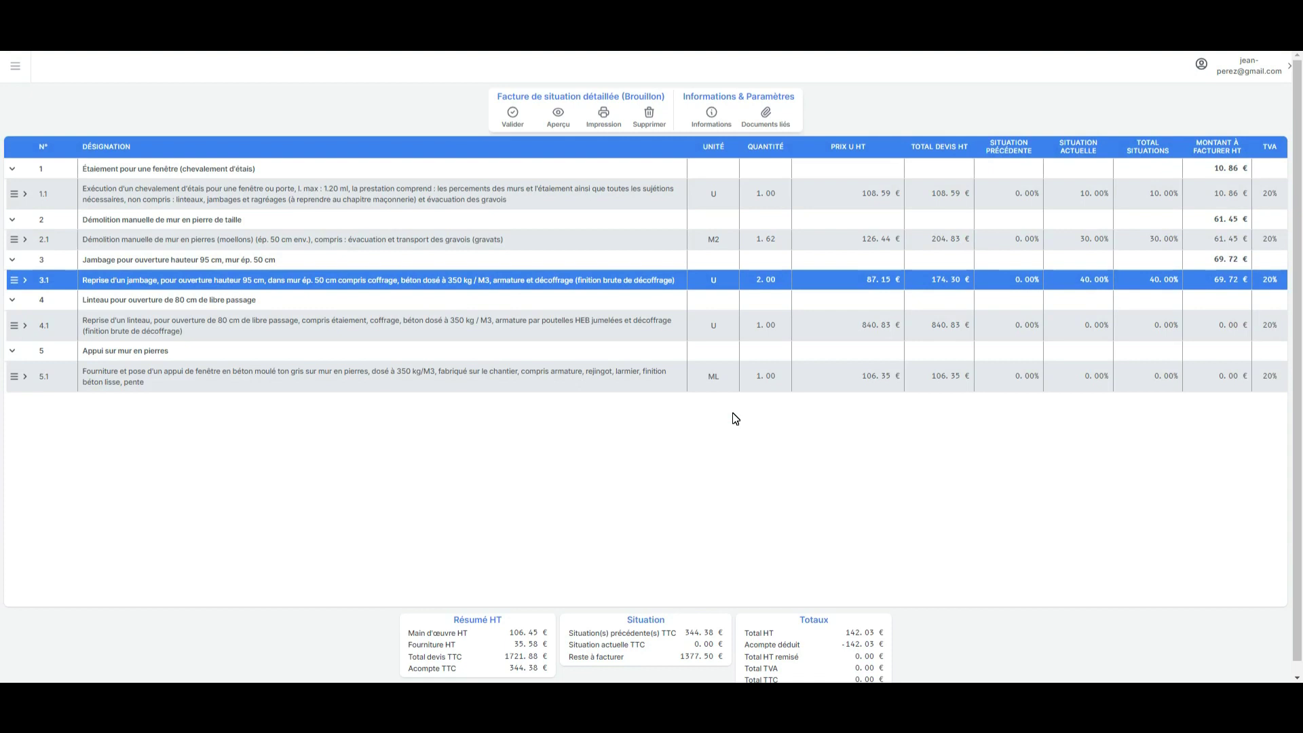
{"action": "left_click", "coordinate": [501, 129]}
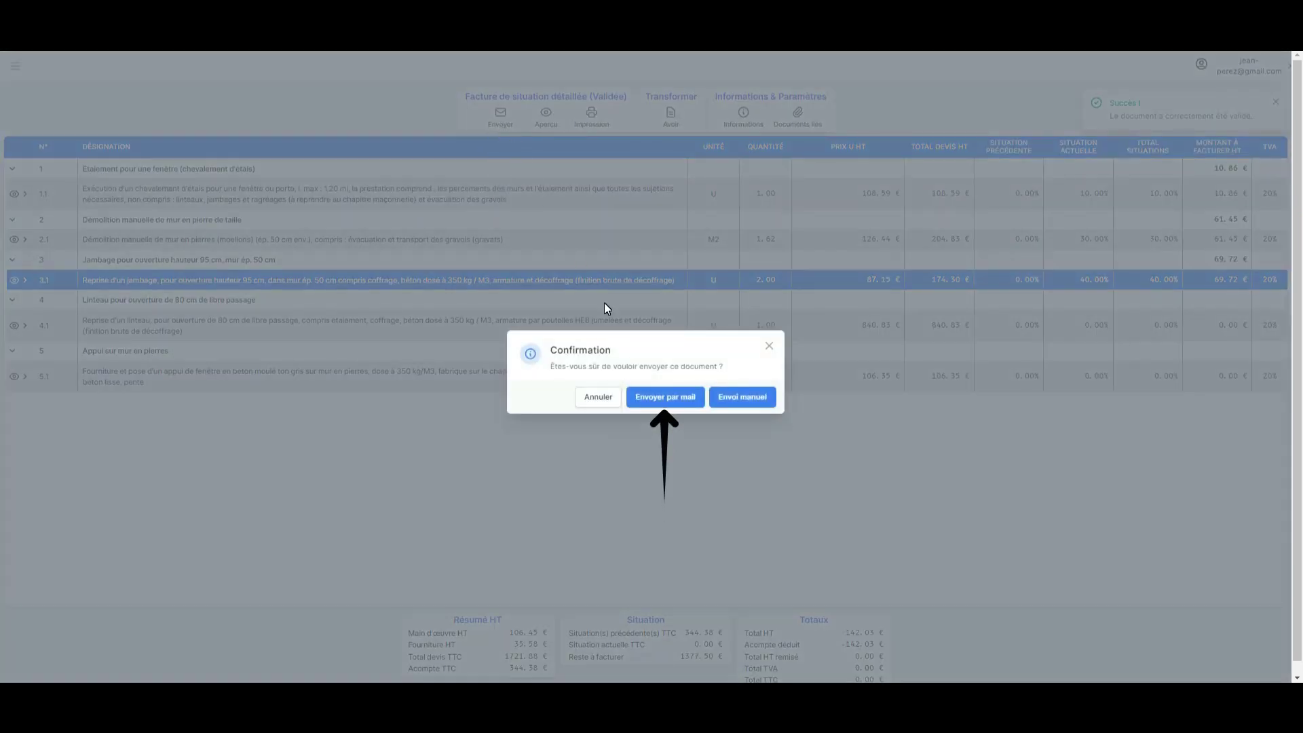
{"action": "left_click", "coordinate": [661, 398]}
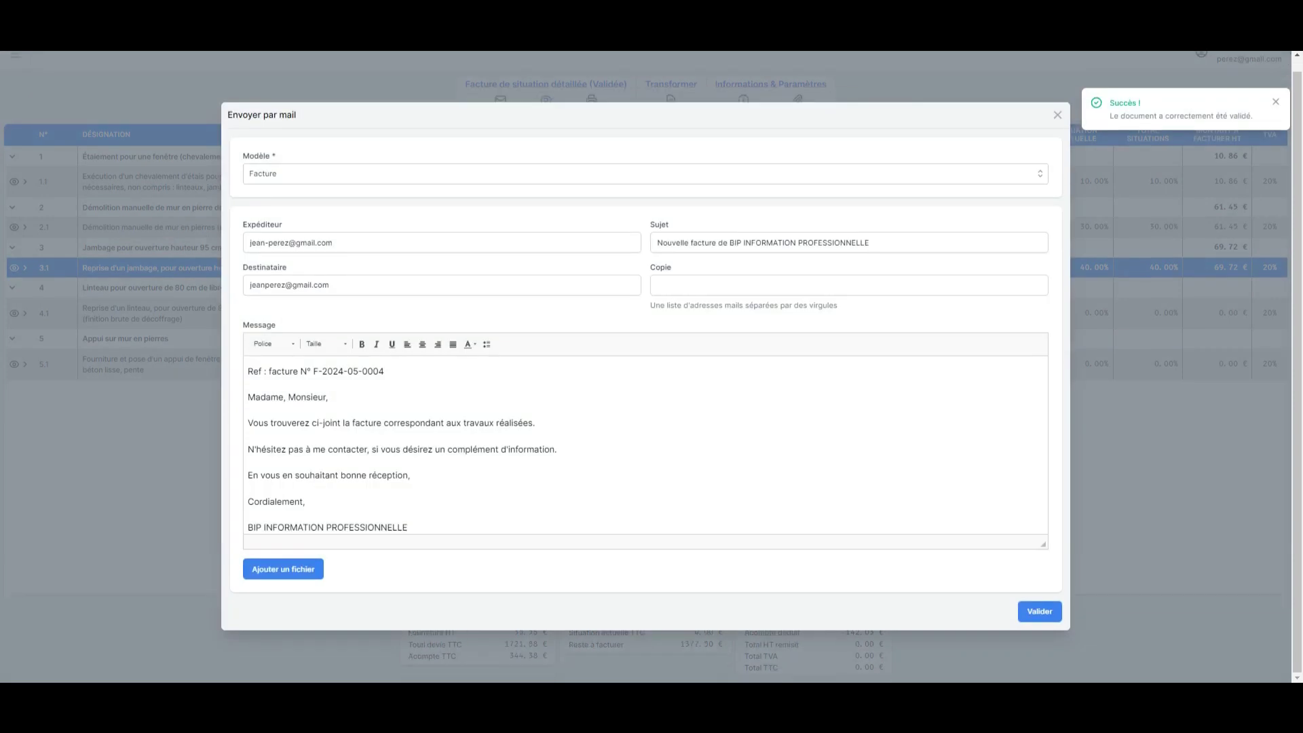
{"action": "left_click", "coordinate": [1038, 612]}
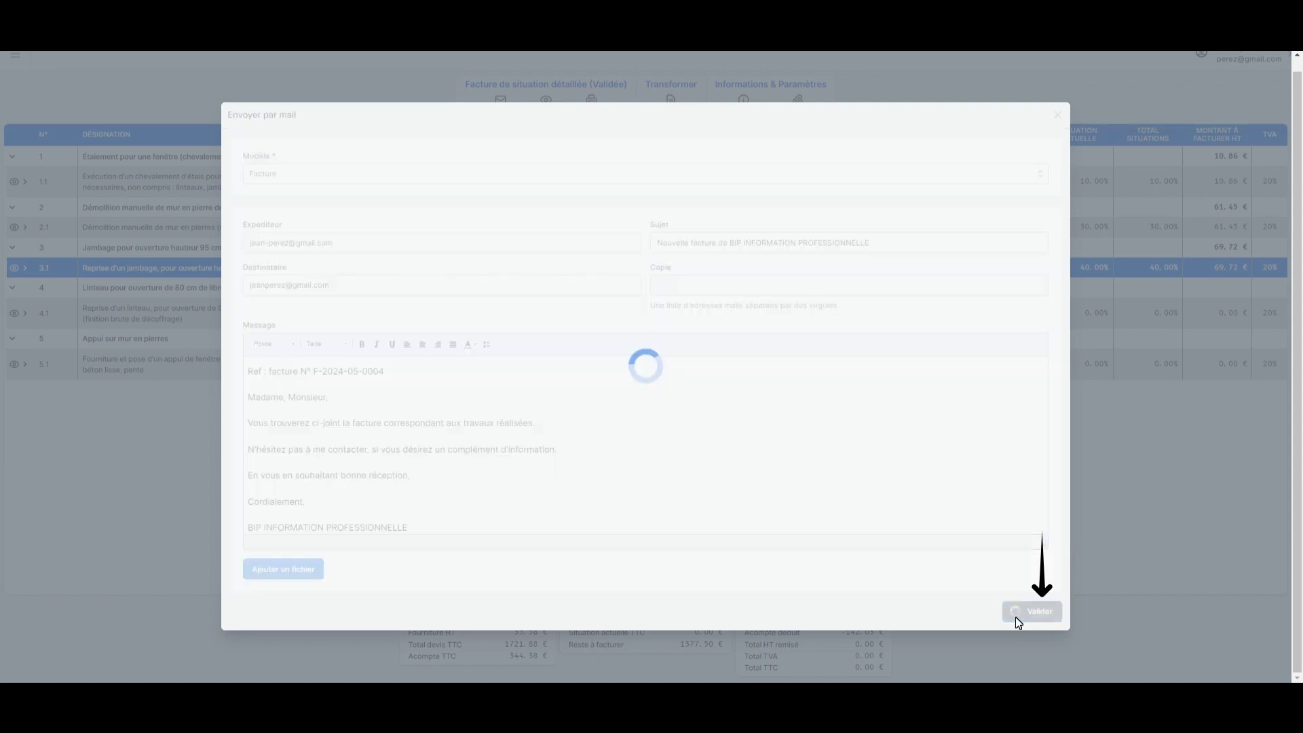